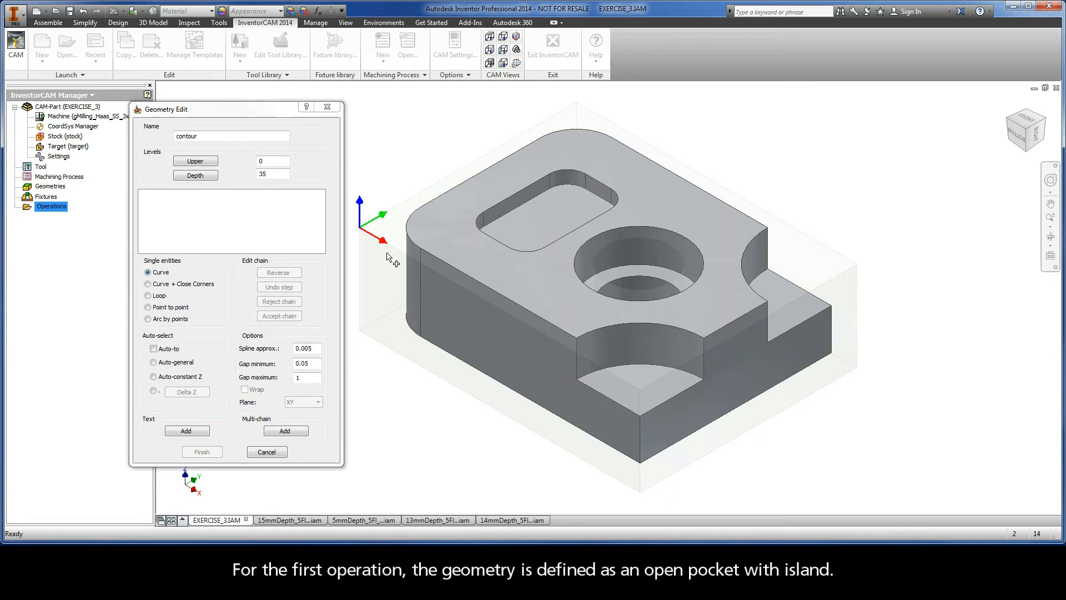
Define the first contour chain from the stock model's top edge using Auto-constant Z selection, and highlight it to check.
click(621, 382)
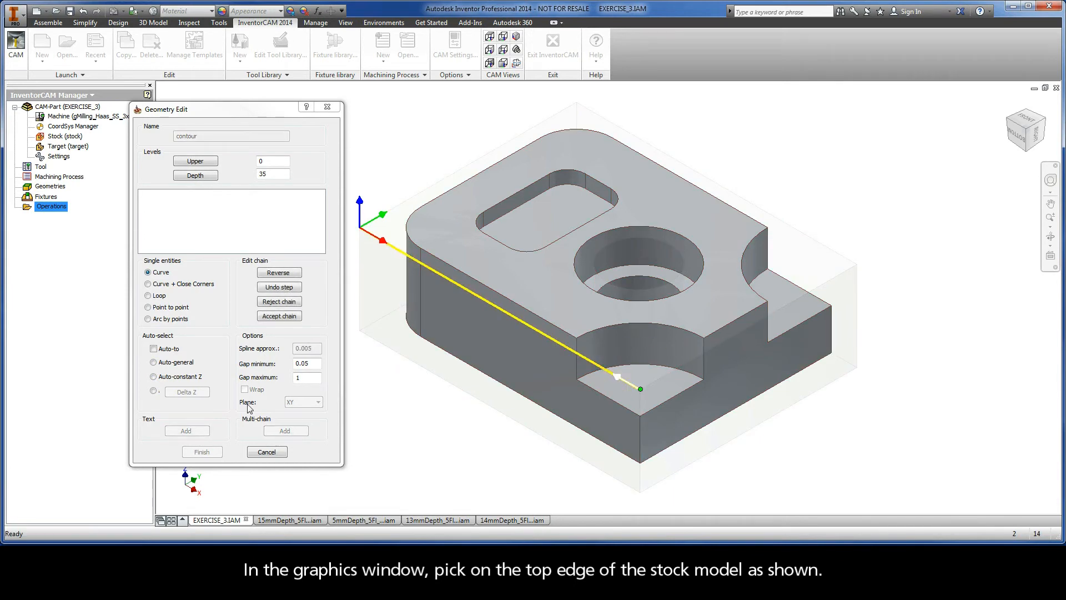
click(153, 377)
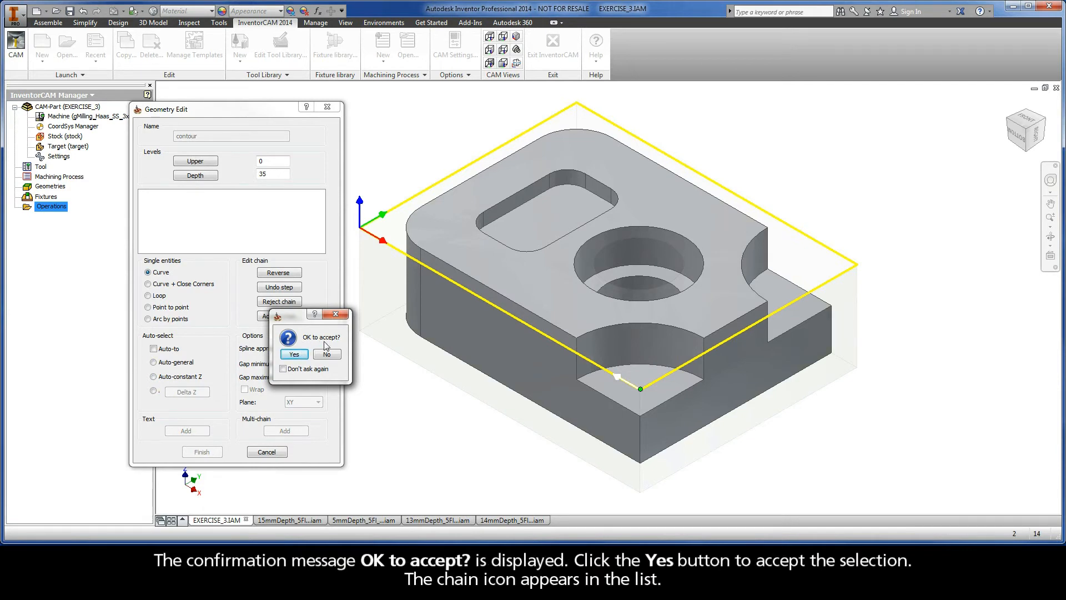
click(294, 354)
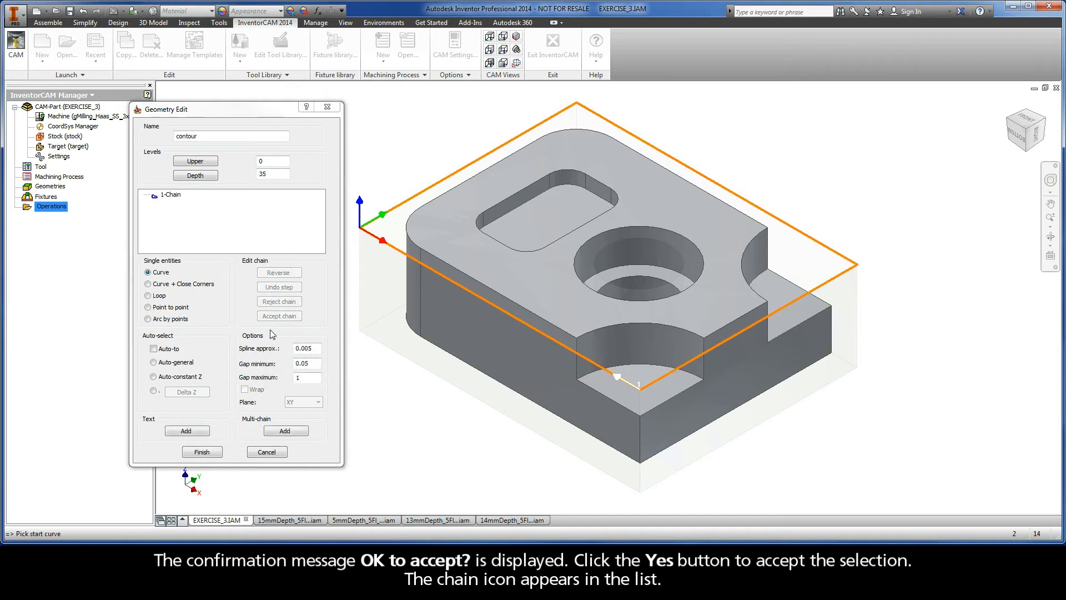
click(169, 195)
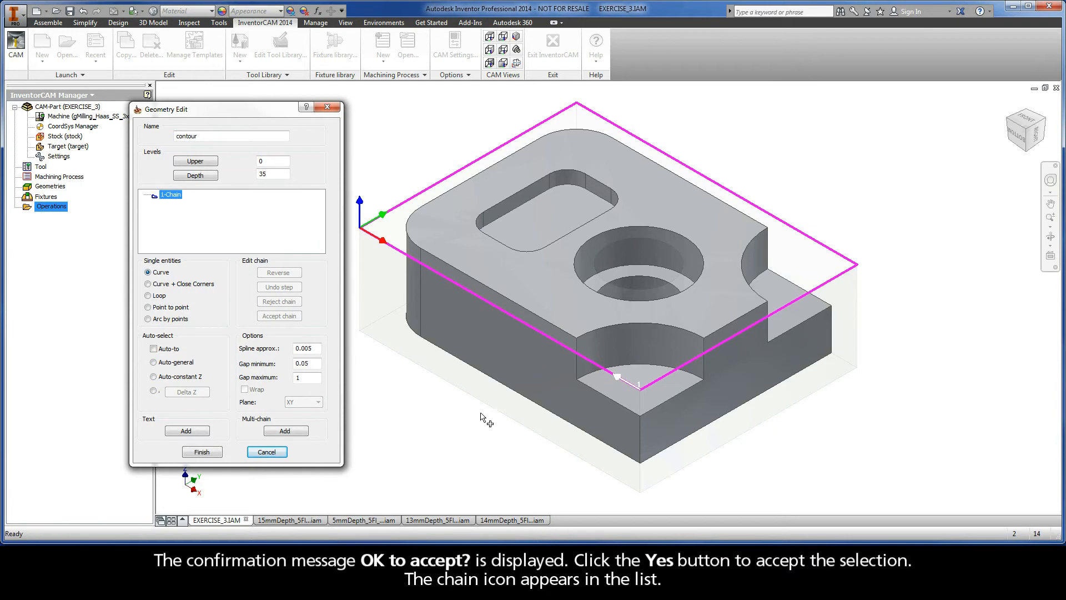
Add a second contour chain from the target model's bottom edge using Auto-constant Z selection, and highlight it to check.
click(599, 440)
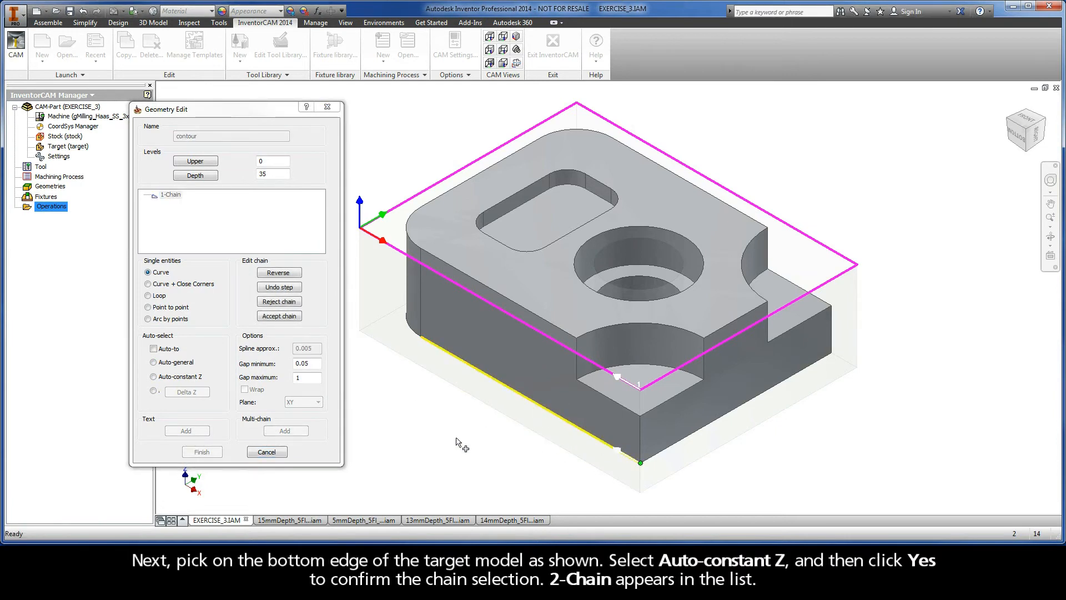
click(153, 377)
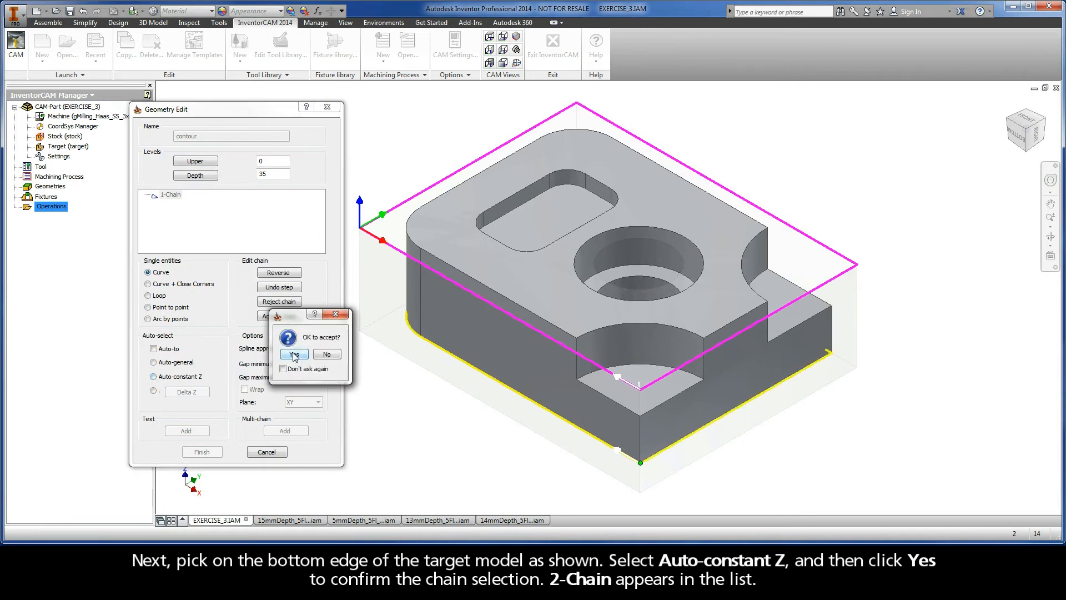
click(294, 355)
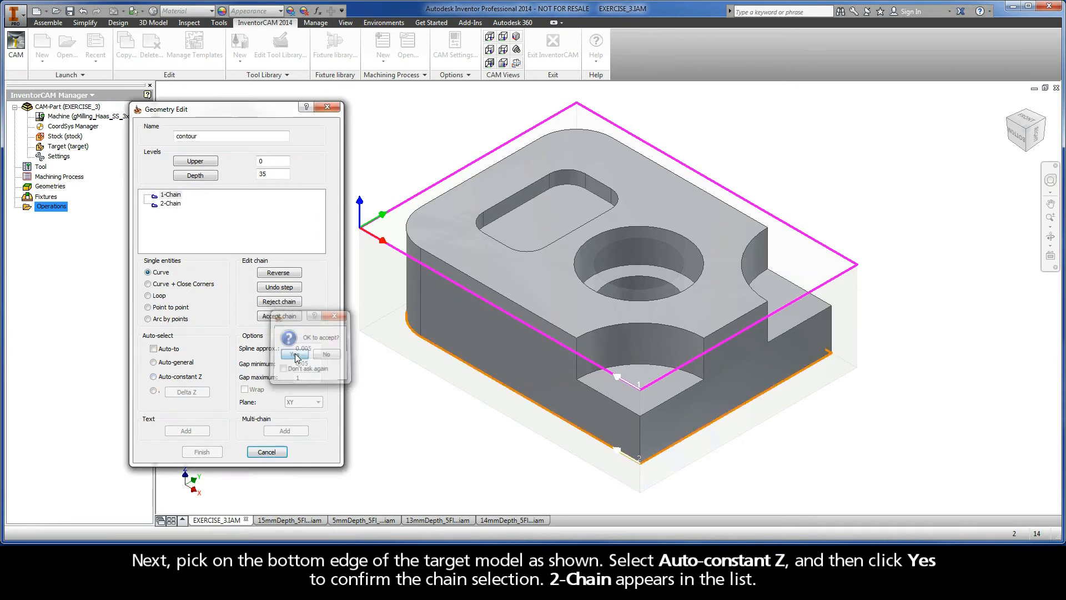
click(175, 204)
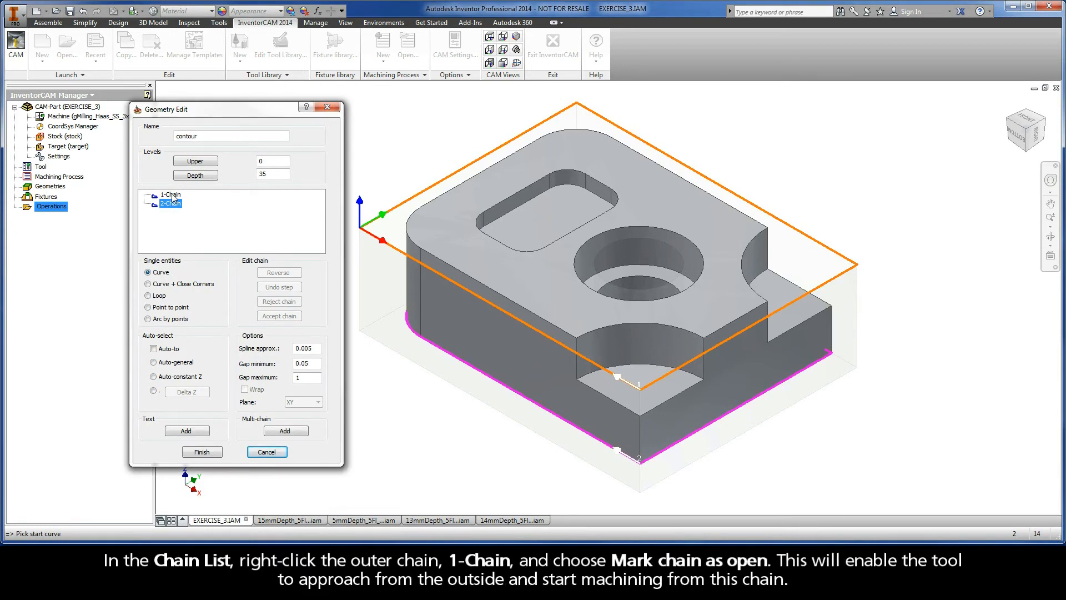
Mark the outer chain, 1-Chain, as open and finish the contour geometry definition.
right_click(172, 196)
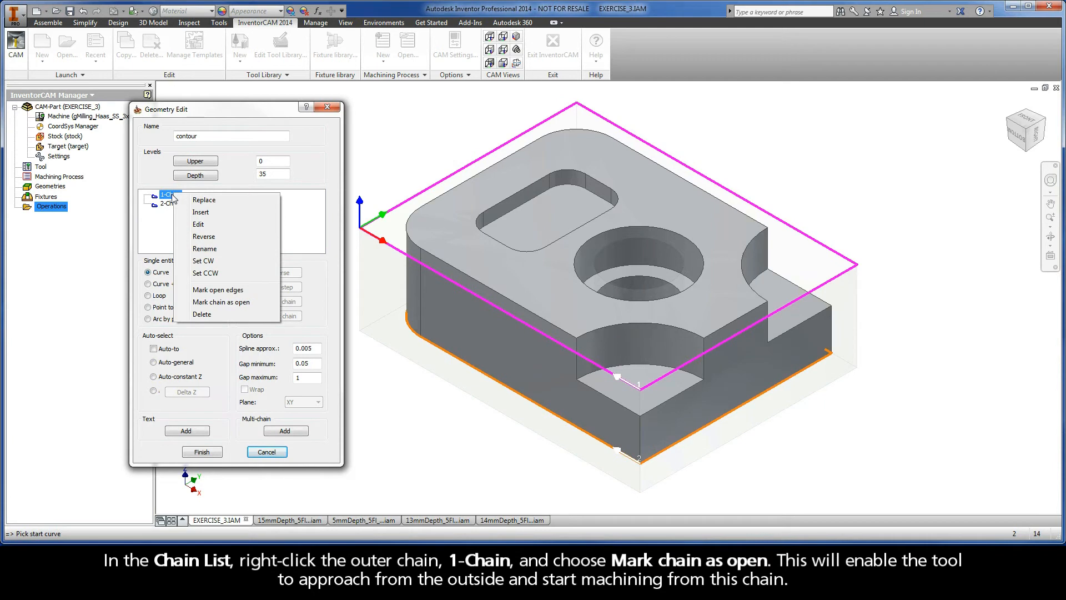
click(251, 303)
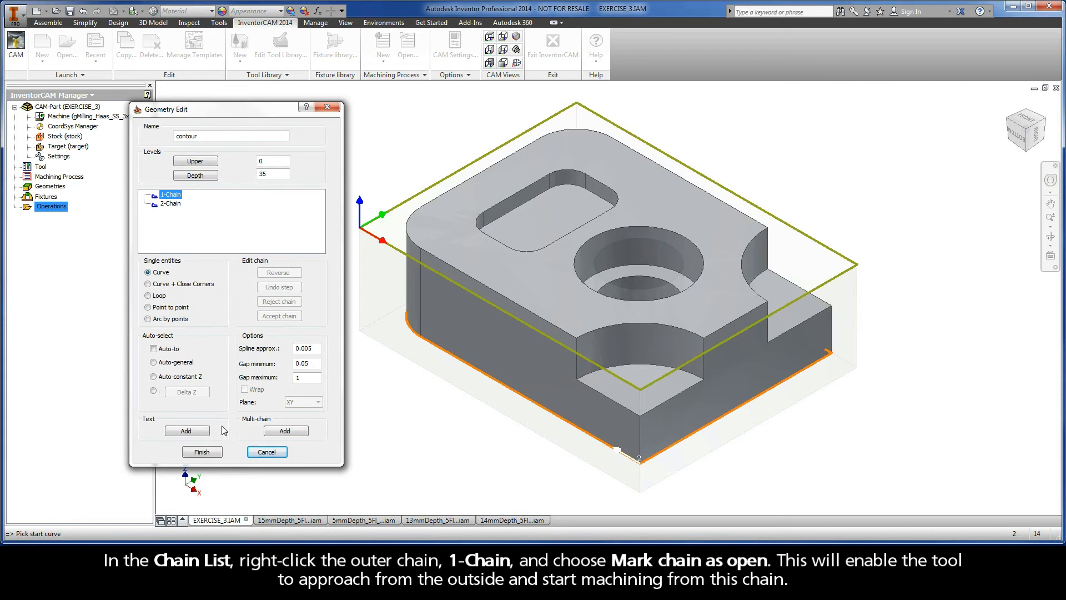
click(209, 454)
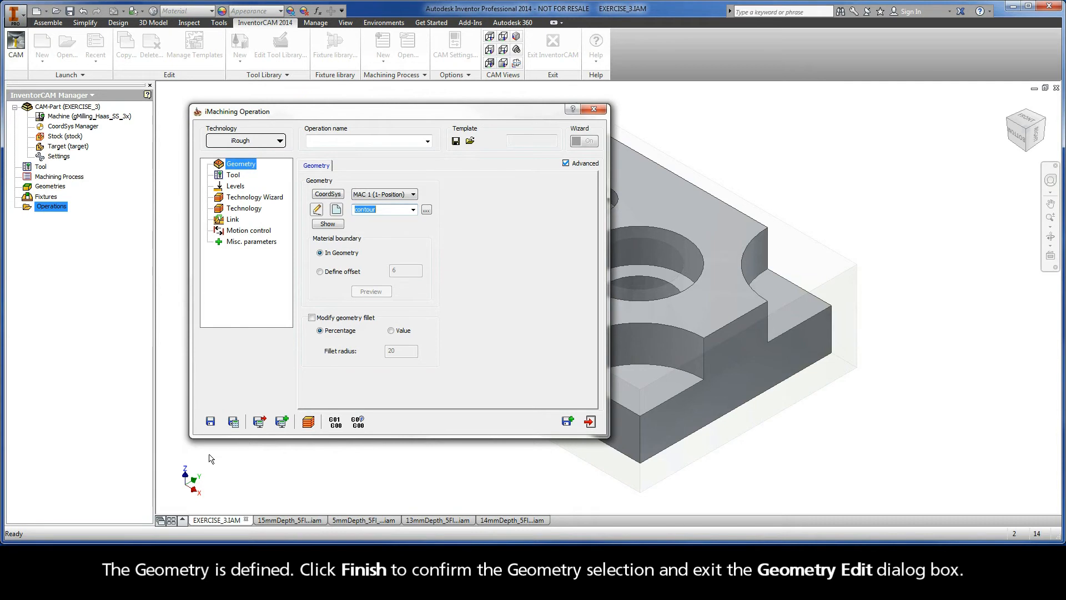
Assign the existing 12 mm end mill with a 24 mm cutting length, tool number 1, to the iRough operation.
click(234, 175)
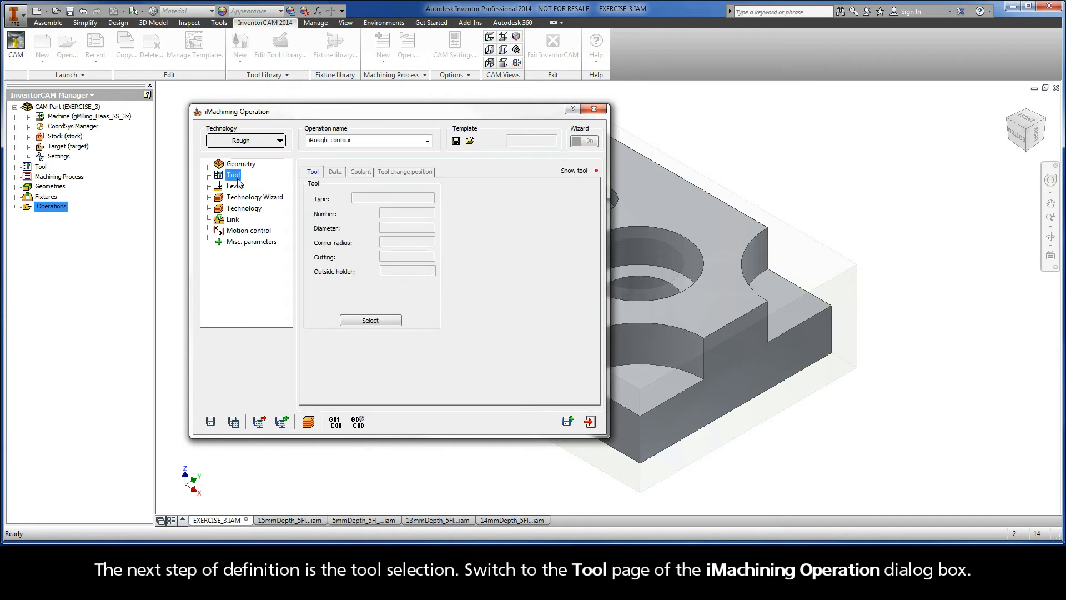
click(370, 320)
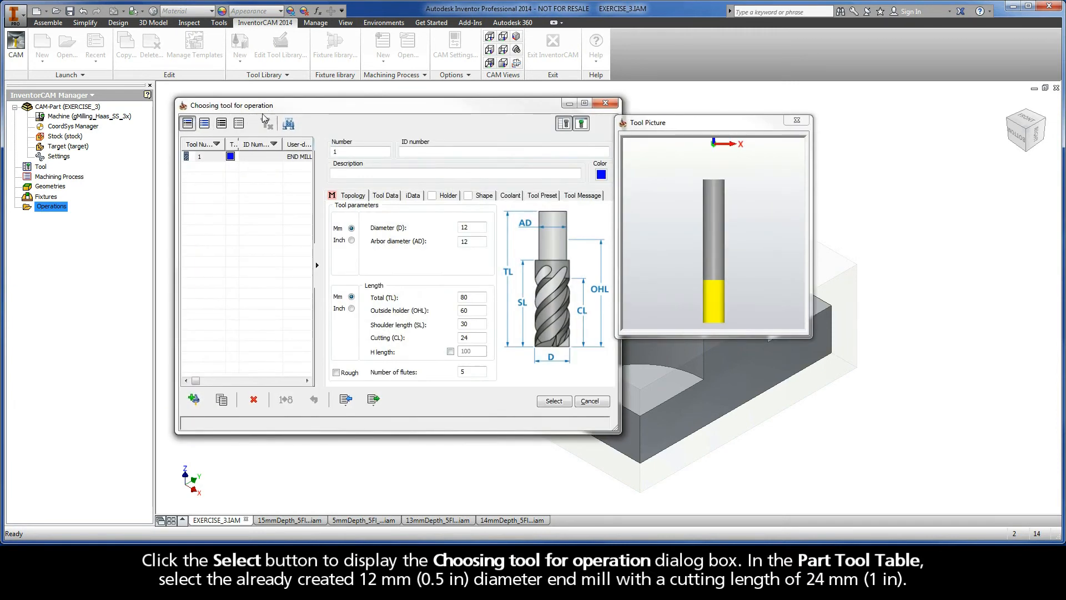
click(216, 157)
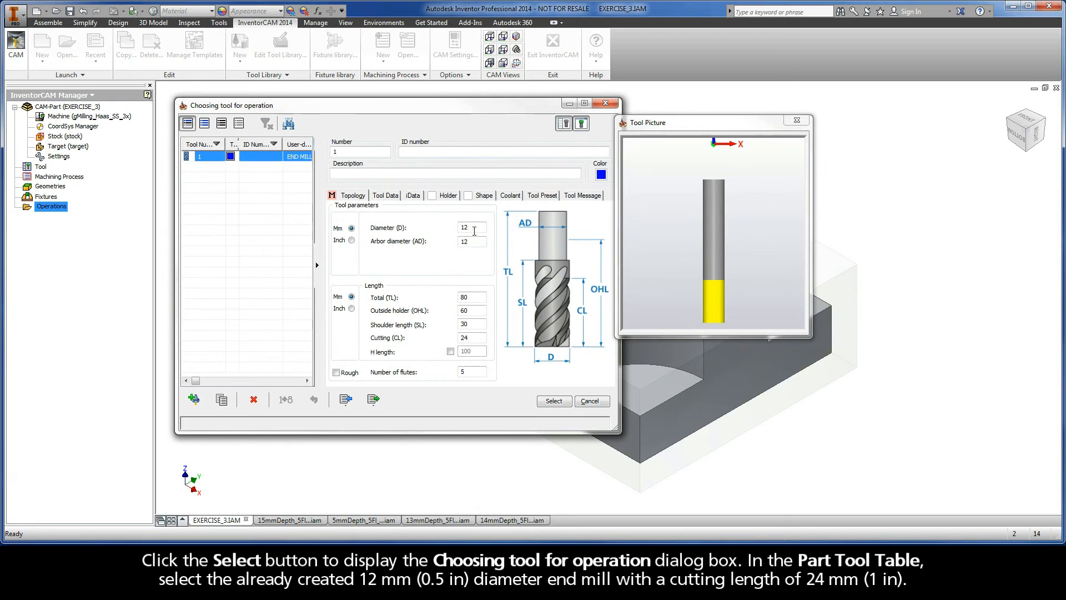
click(477, 229)
drag(477, 229, 455, 232)
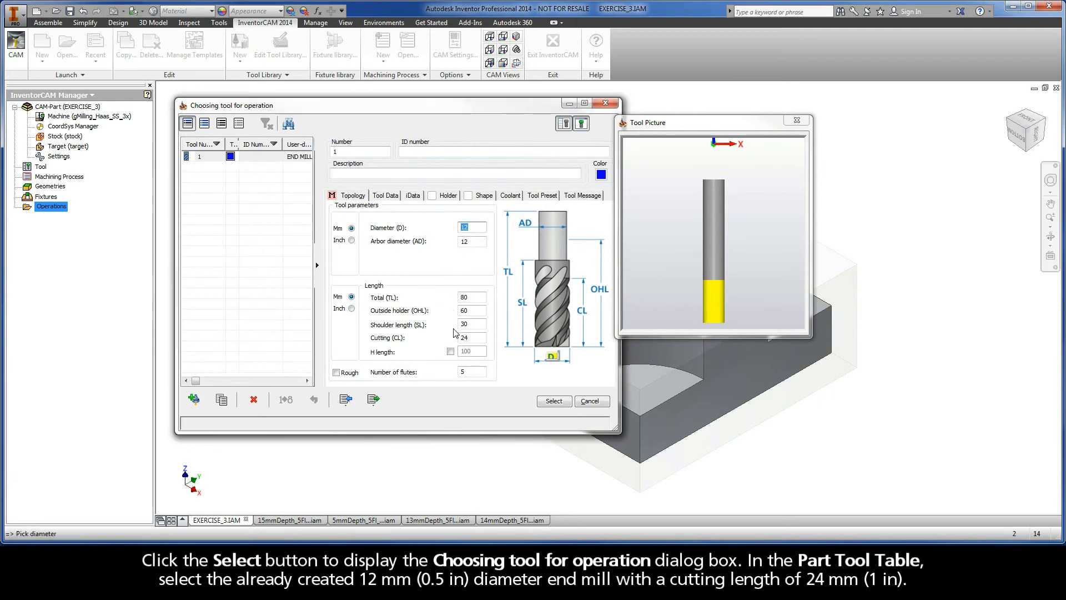
click(471, 337)
drag(472, 338, 451, 340)
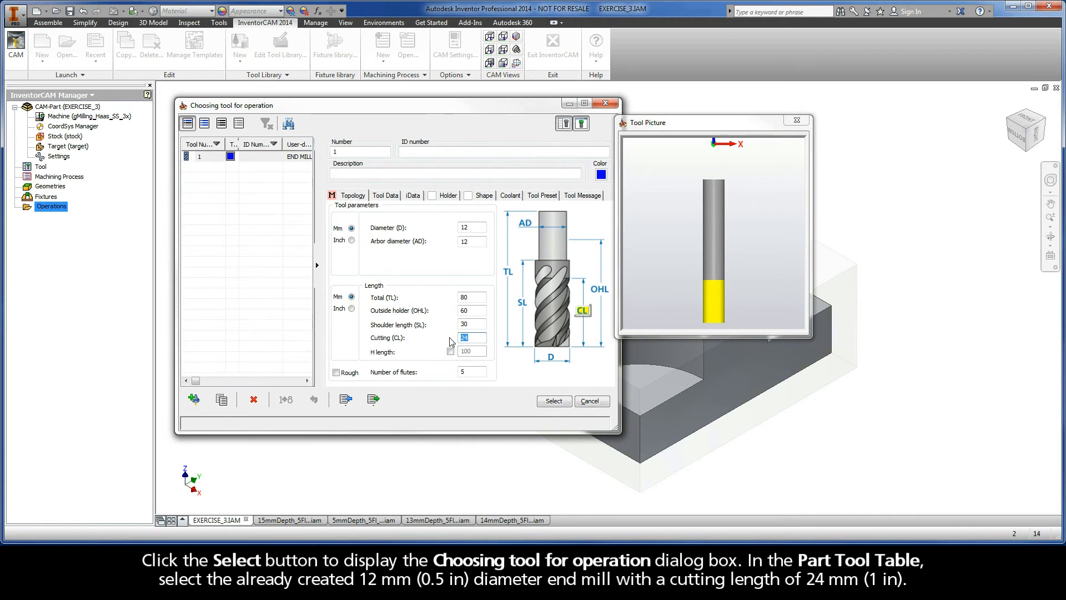
click(554, 401)
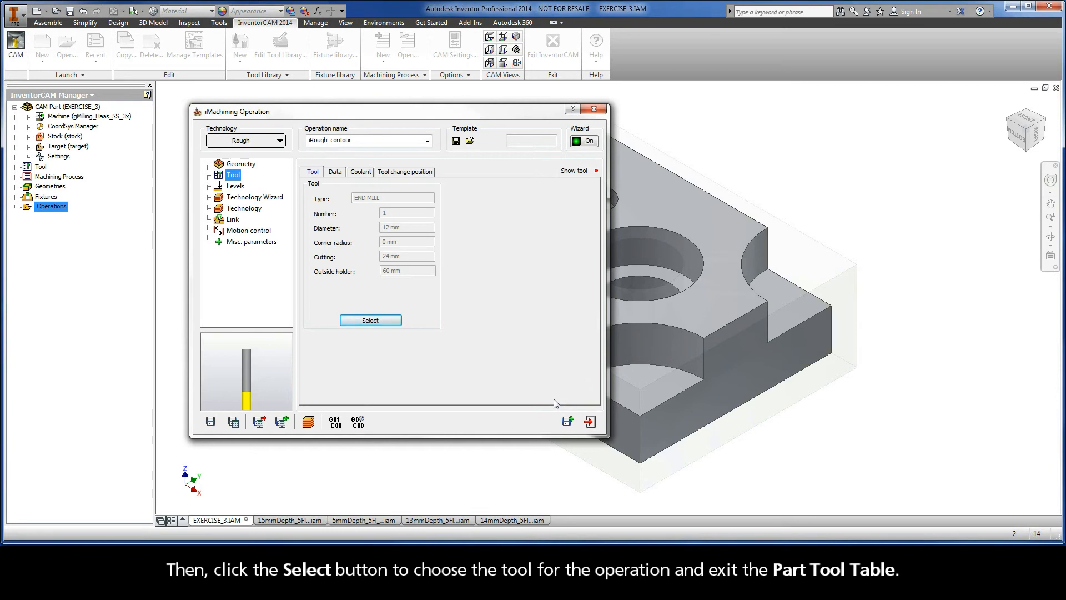
Define the operation's upper milling level at Z 0 by picking the stock model's top face.
click(236, 189)
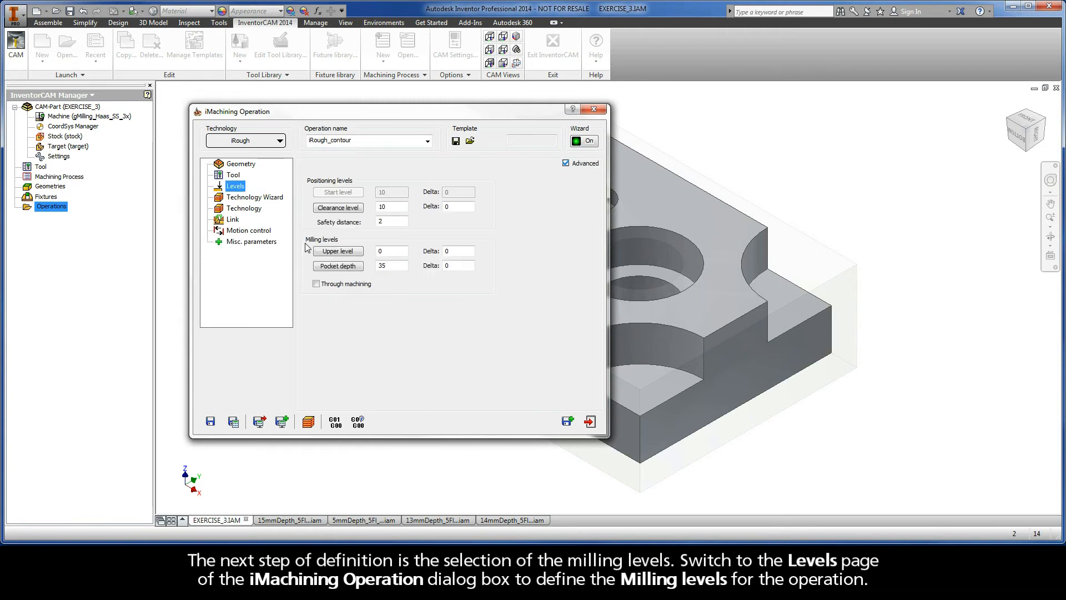
click(339, 253)
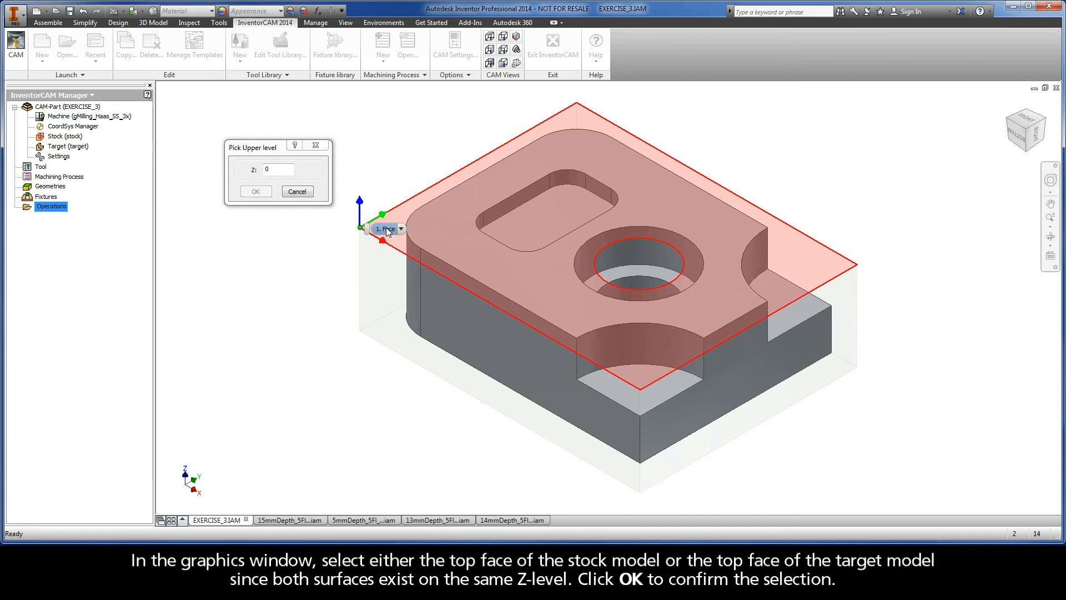
click(387, 230)
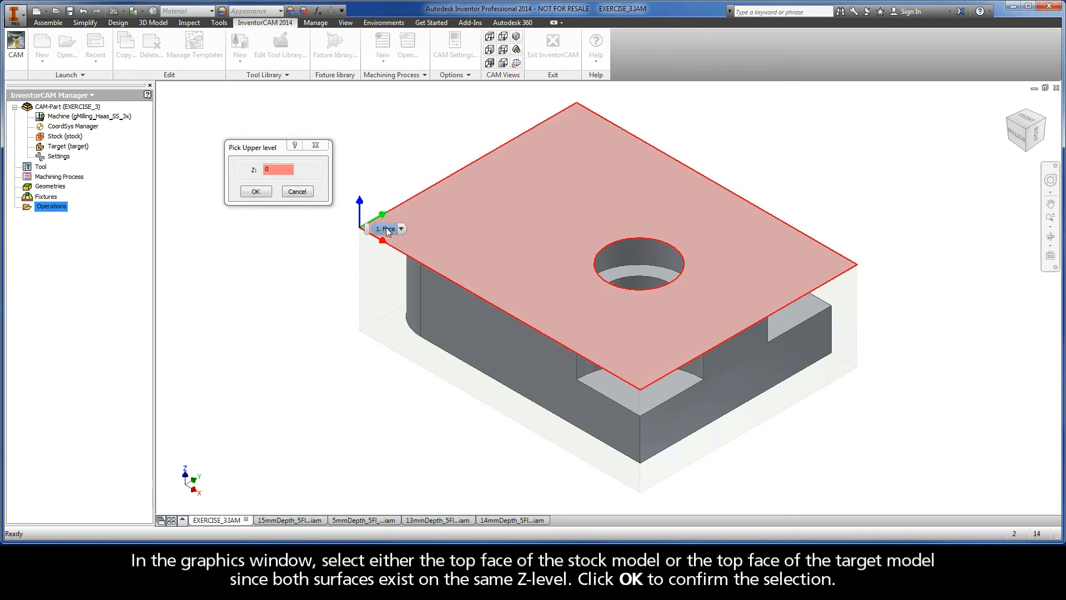
click(387, 230)
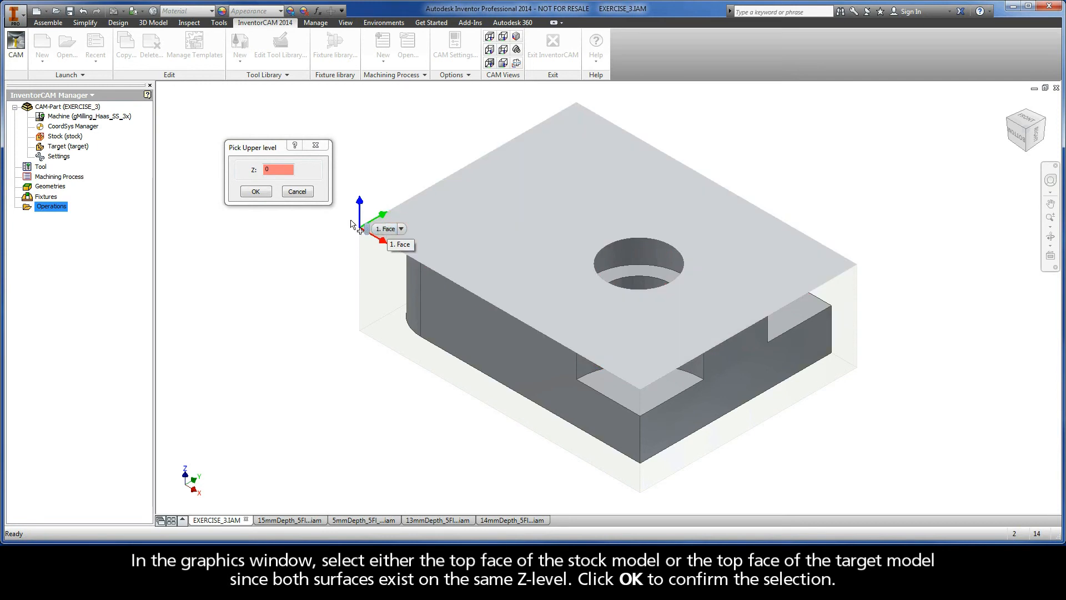
click(256, 192)
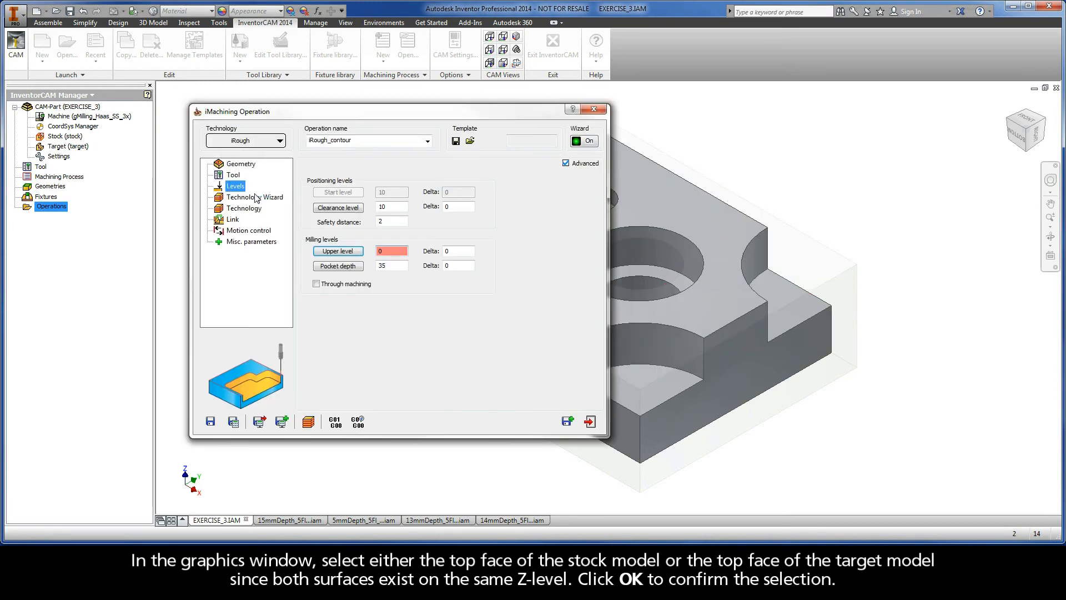
Set the pocket depth to 30 mm by picking the target model's bottom edge as the lower level.
click(338, 266)
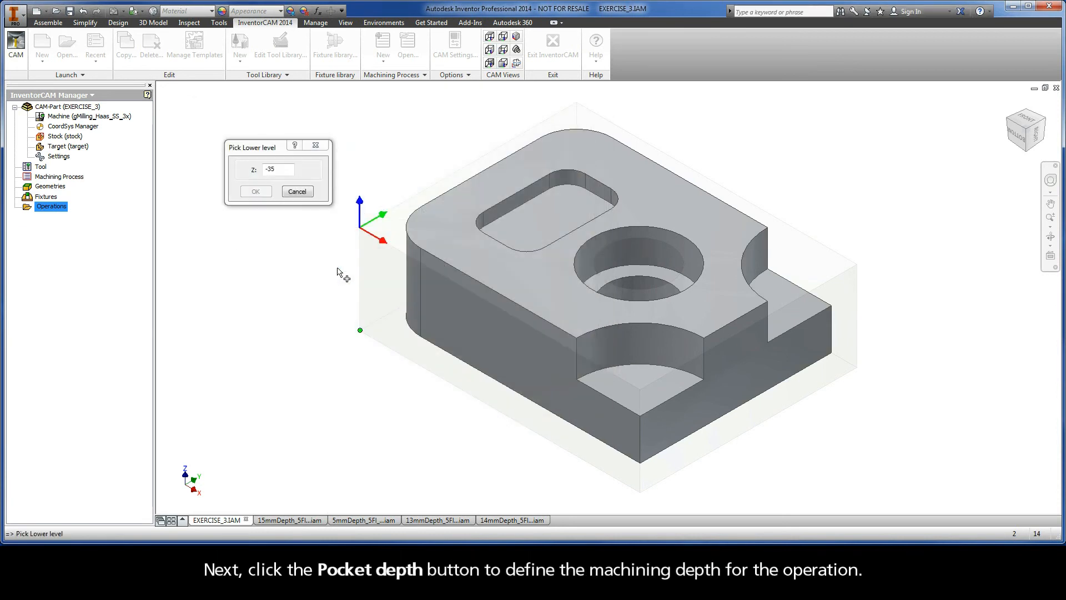
right_click(421, 337)
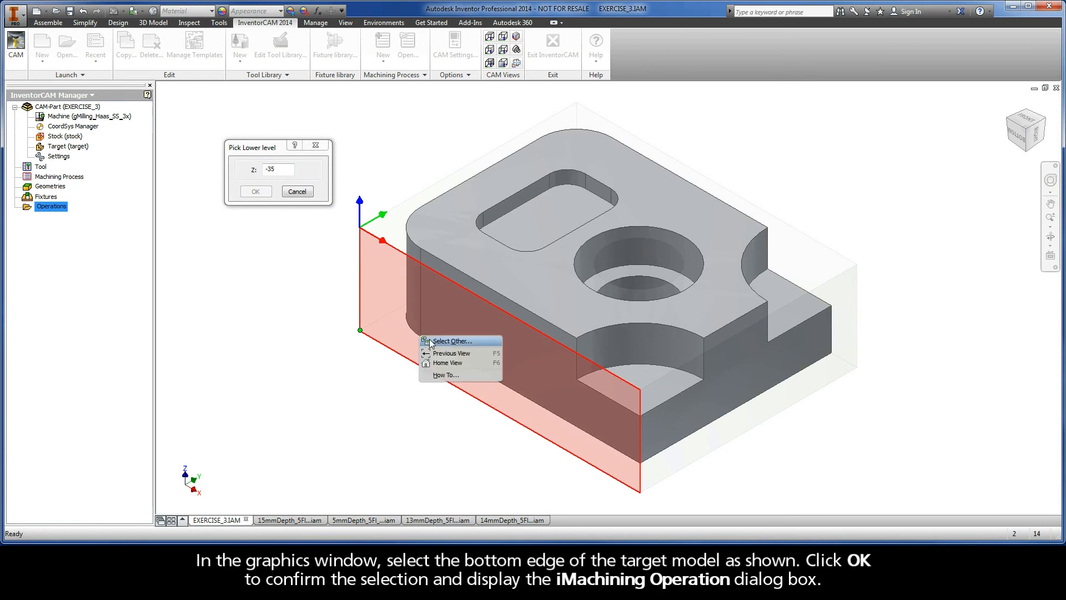
click(430, 339)
click(430, 339)
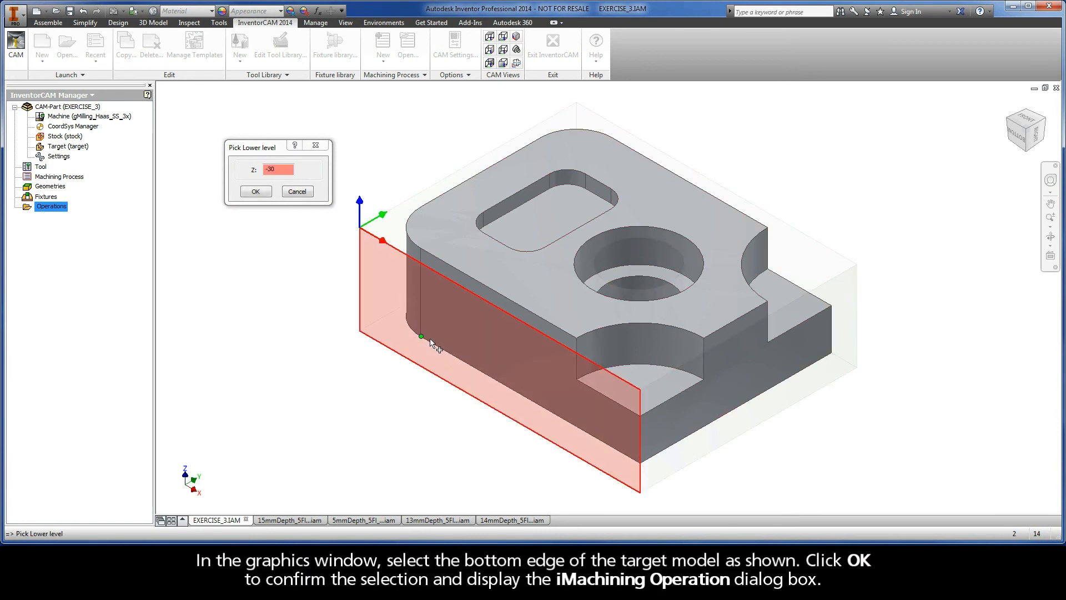
click(255, 192)
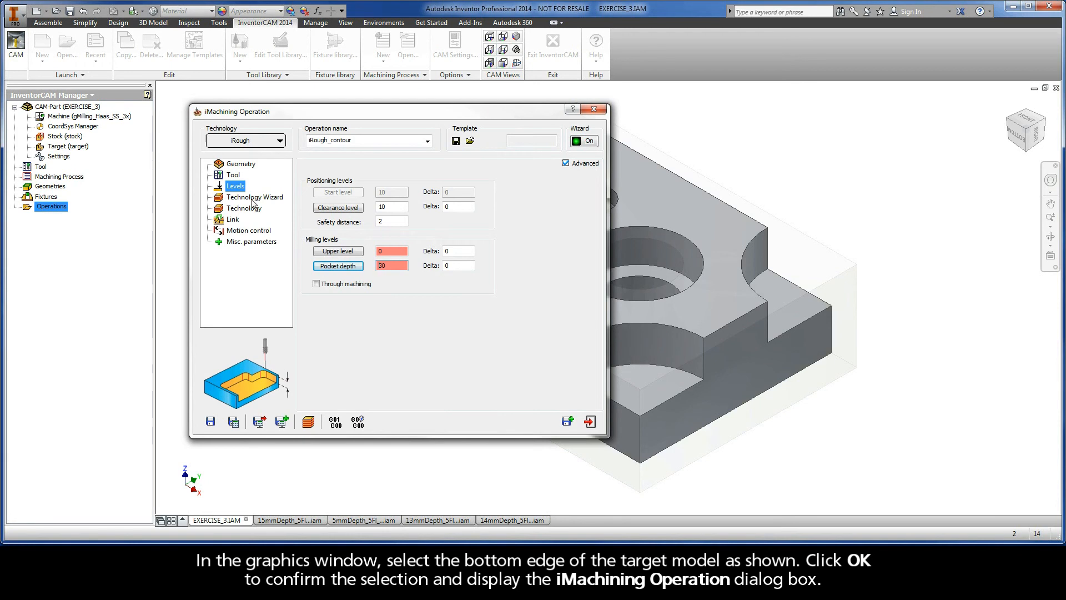
Open the Technology Wizard page, and in the 15mmDepth end mill assembly show the tool slice and hide the full tool.
click(253, 199)
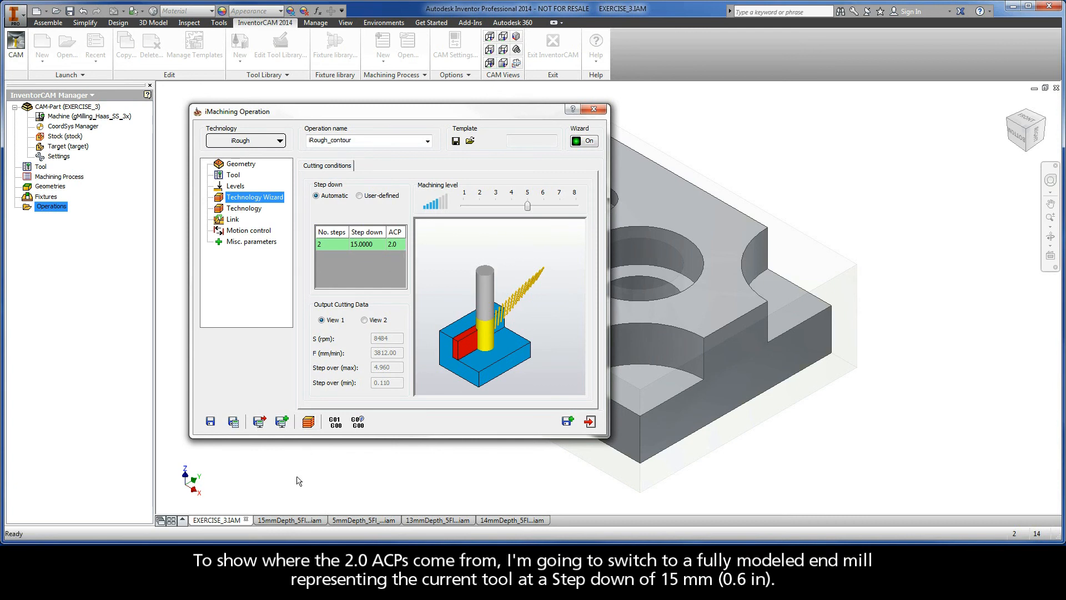
mouse_move(291, 523)
click(291, 522)
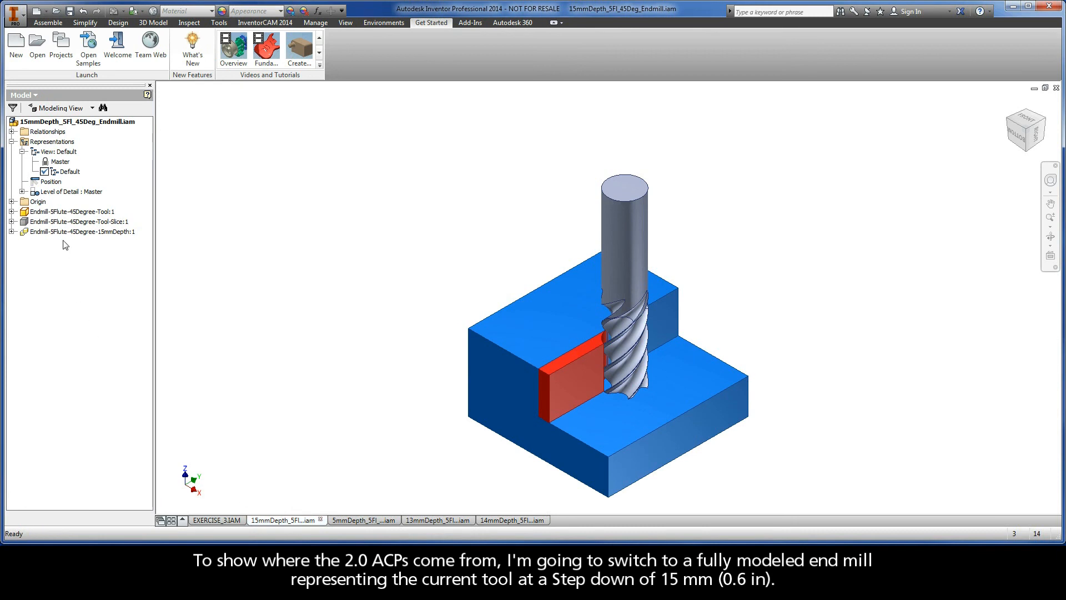
right_click(61, 221)
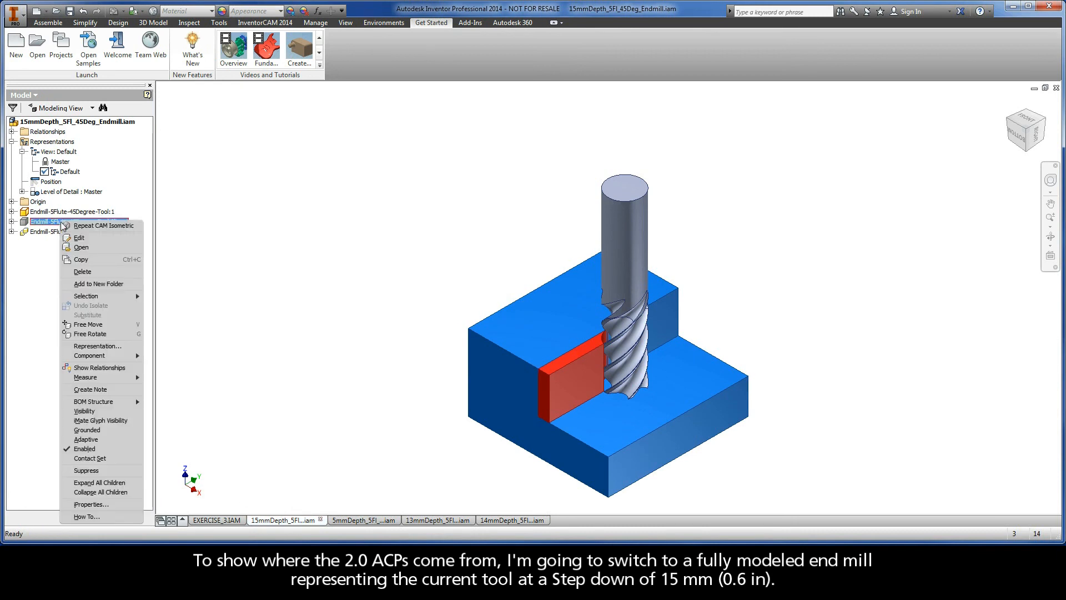
click(81, 411)
right_click(60, 212)
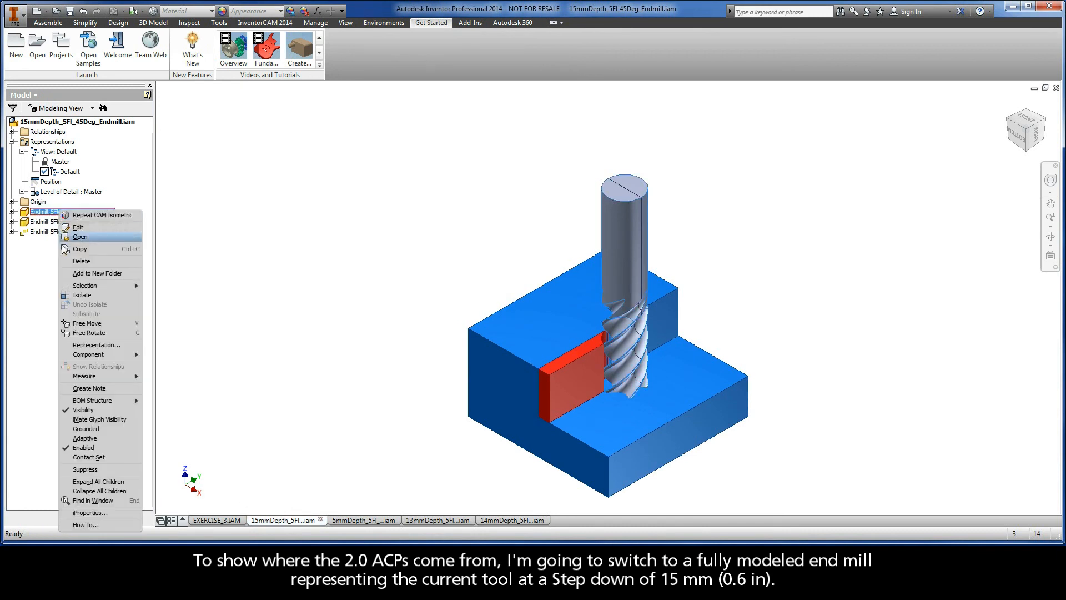
click(65, 411)
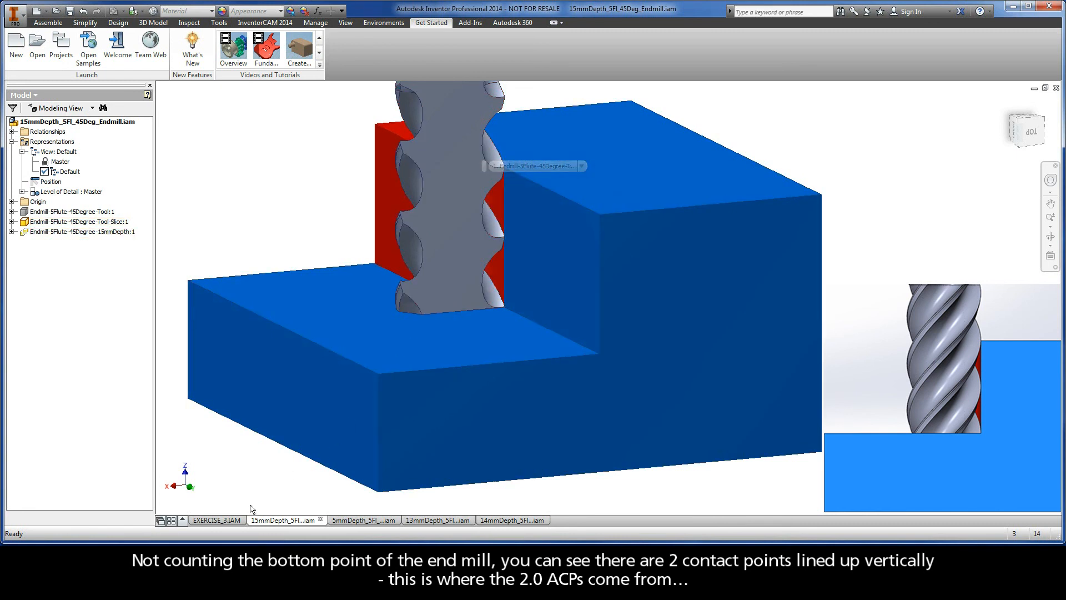
Back in EXERCISE_3.IAM, rename the operation iRough_OutsideContour, then save and calculate its tool path.
mouse_move(216, 522)
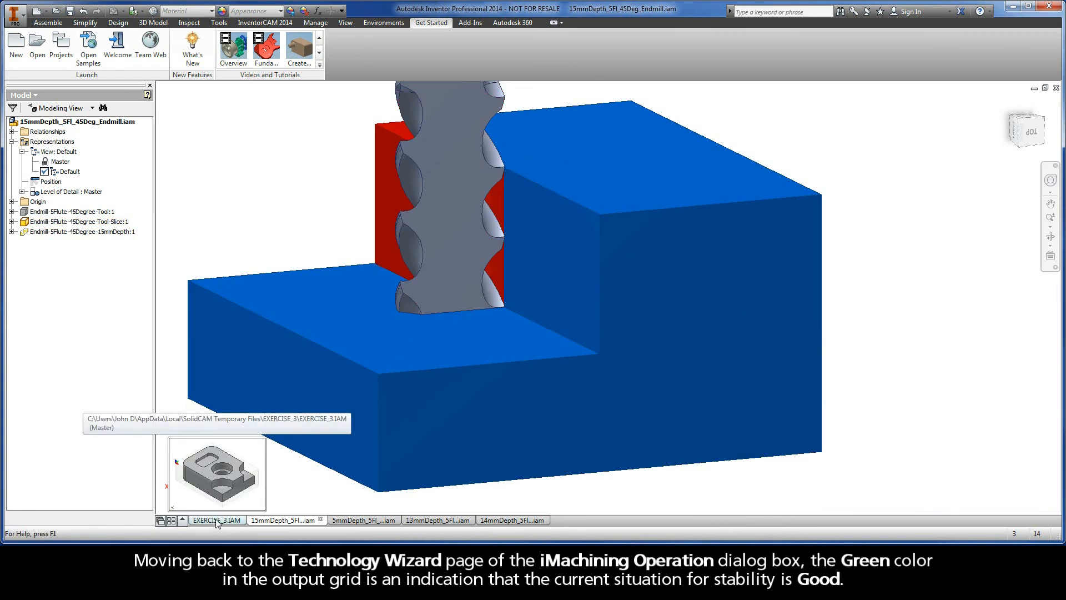
click(215, 521)
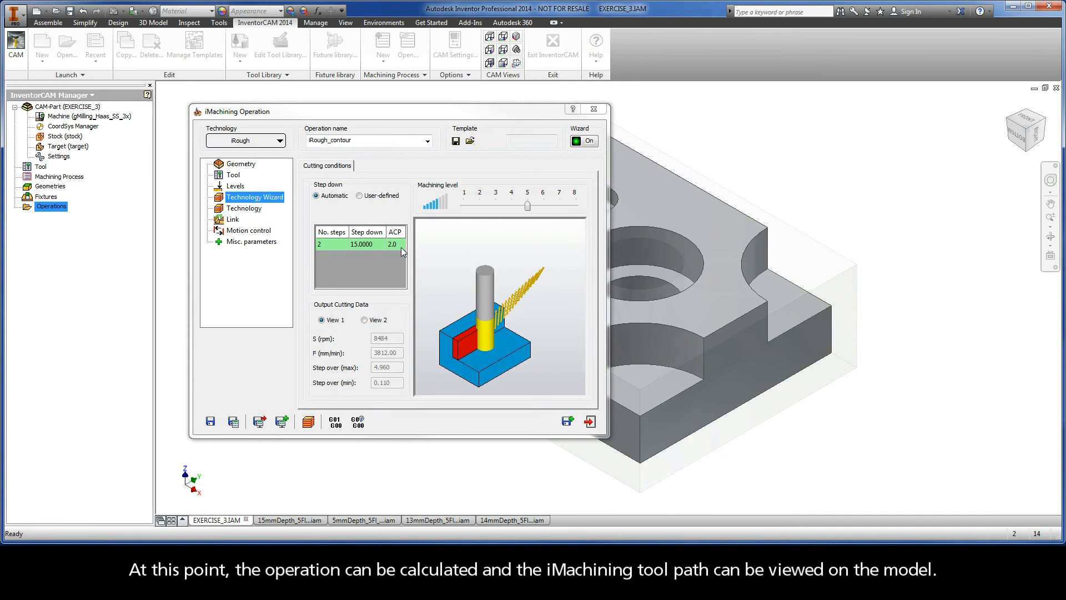
click(356, 141)
click(358, 142)
drag(358, 141, 331, 142)
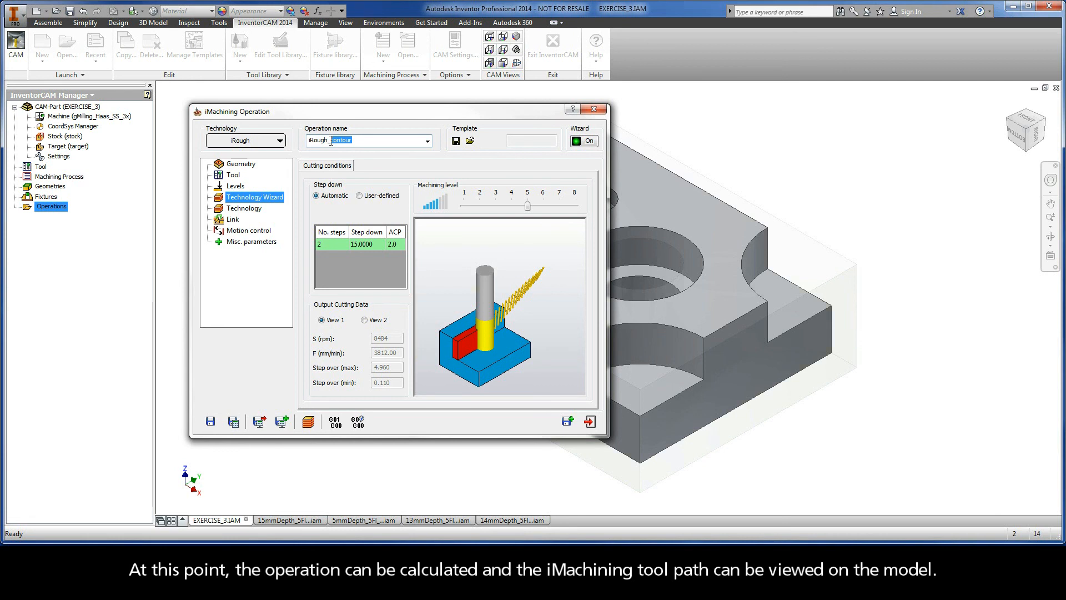
text(Outs)
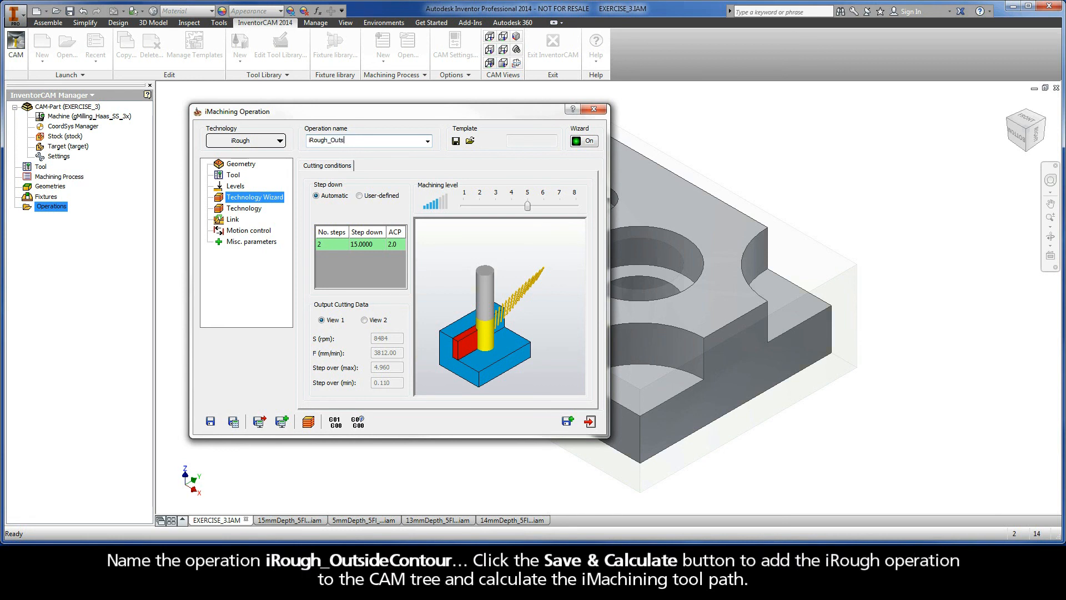
text(ideContour)
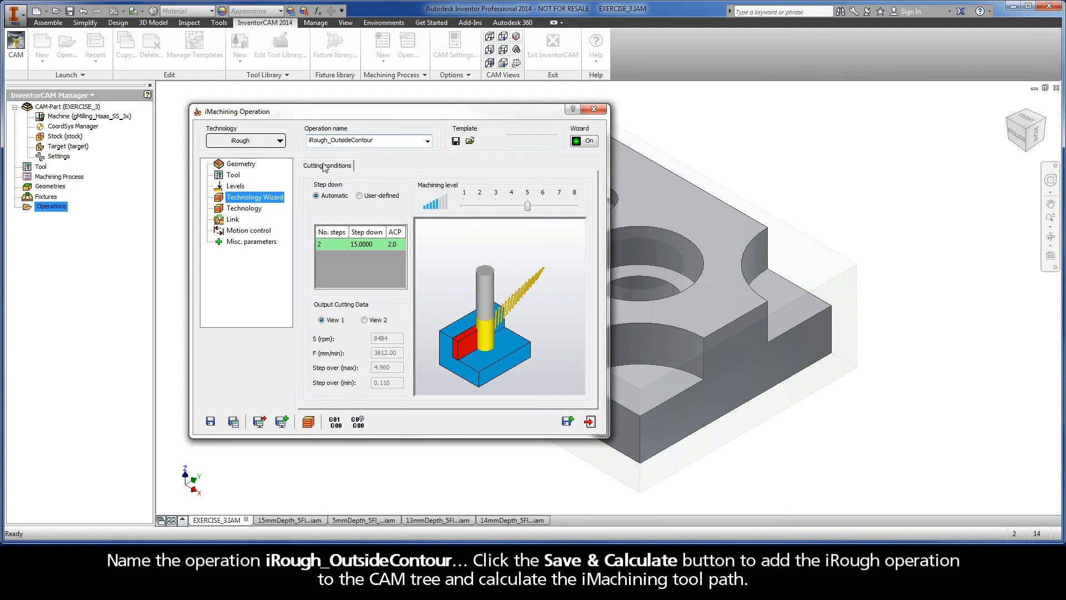
click(233, 423)
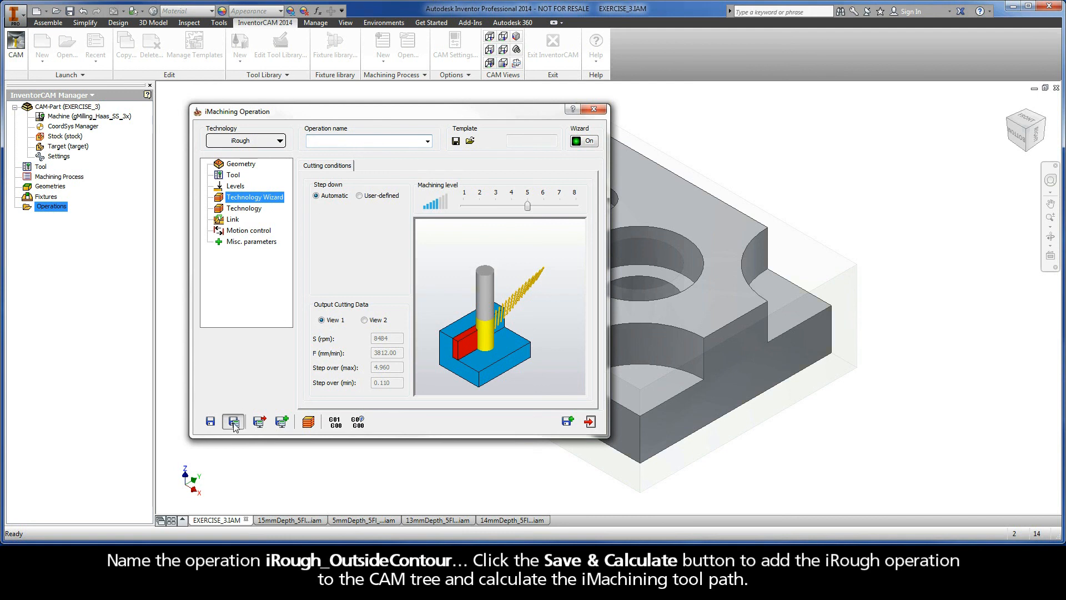
Simulate the outside contour tool path in Host CAD mode and exit the simulation.
click(307, 425)
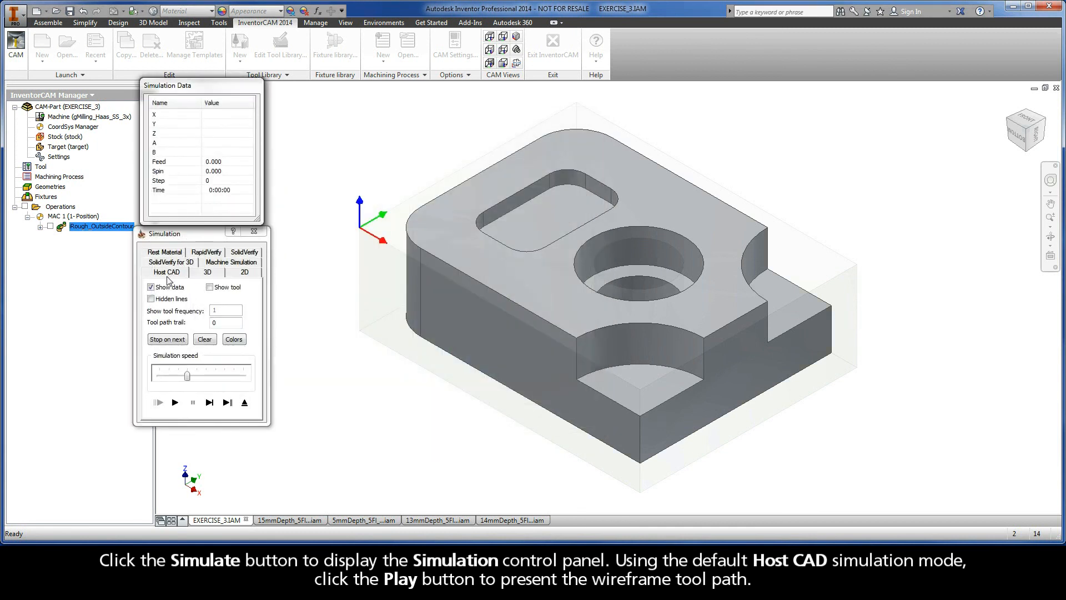
click(175, 403)
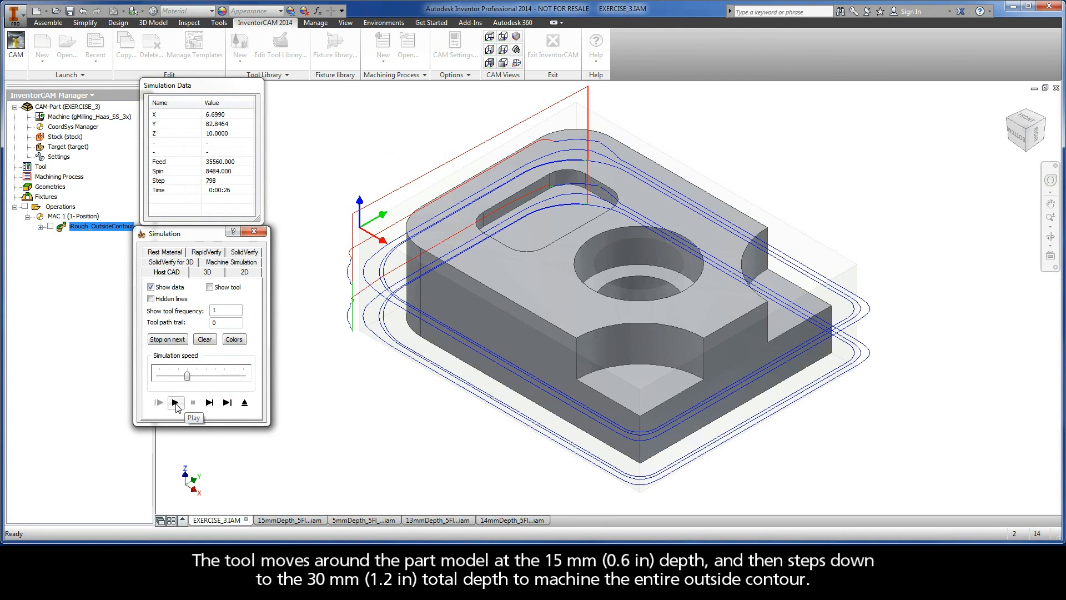
click(244, 403)
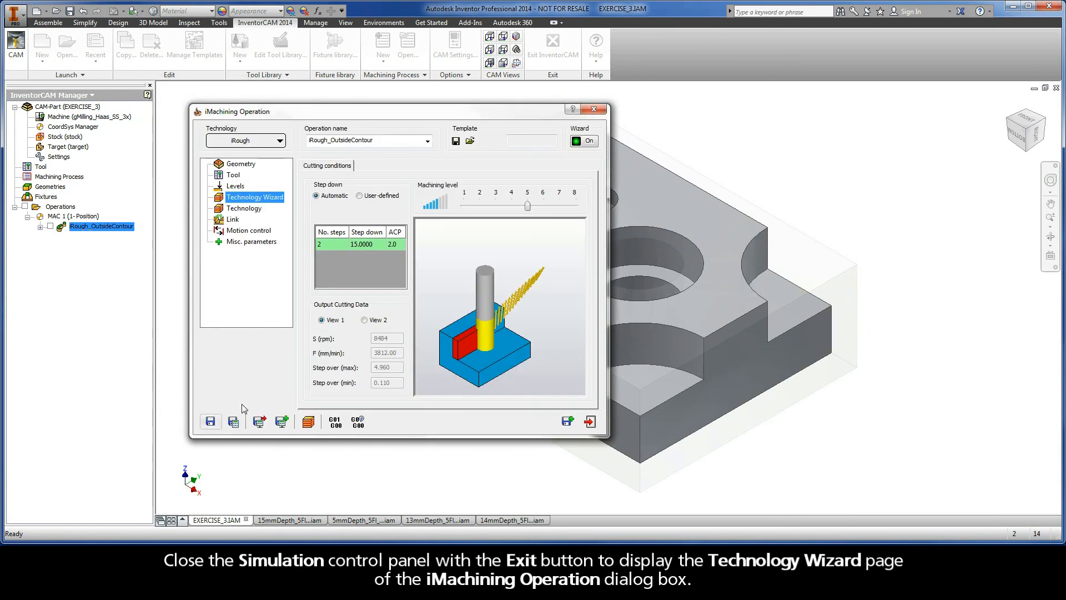